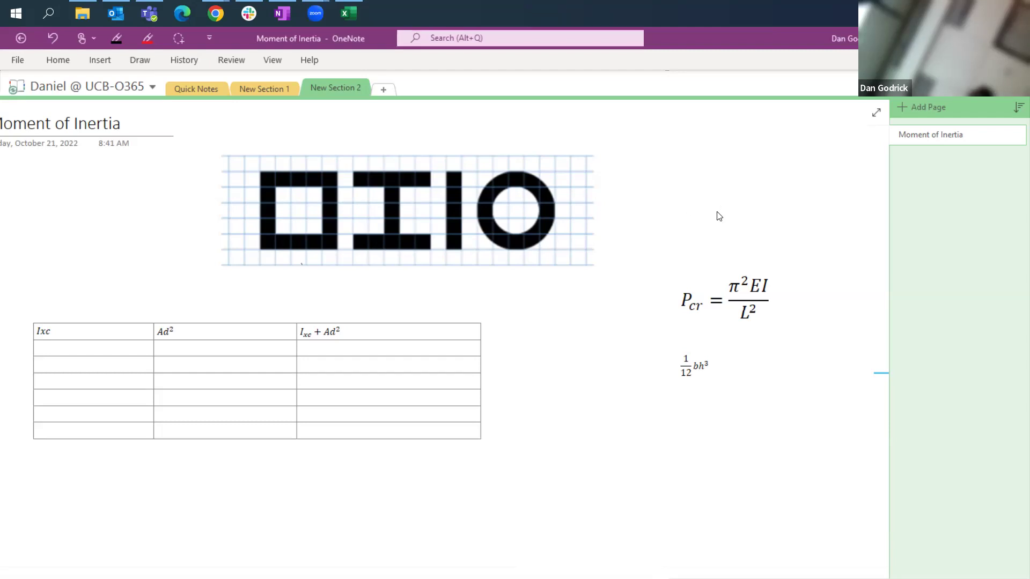
left_click(148, 38)
mouse_move(675, 269)
left_mouse_down()
mouse_move(670, 291)
mouse_move(765, 331)
mouse_move(793, 263)
mouse_move(675, 266)
left_mouse_up()
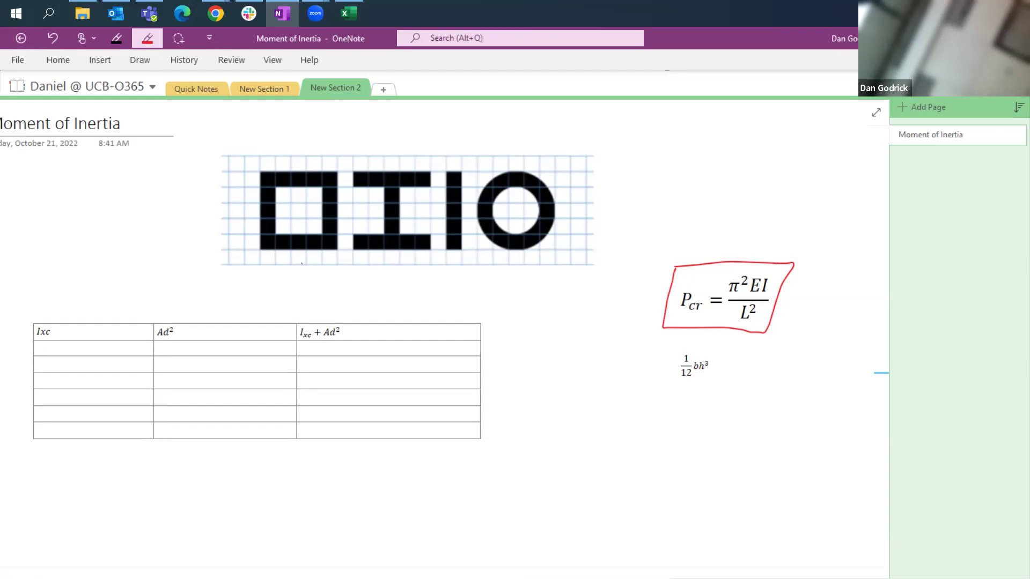
key("ctrl+z")
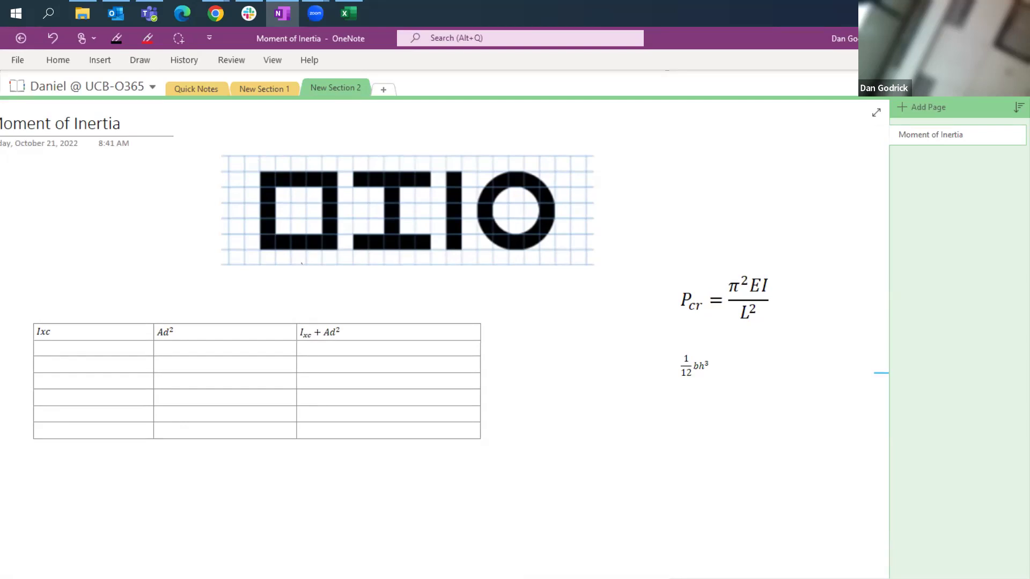
- Strike out L², E and π² in the critical load formula in red ink and box the I
left_click(148, 38)
mouse_move(735, 322)
left_mouse_down()
mouse_move(763, 302)
mouse_move(765, 273)
left_mouse_up()
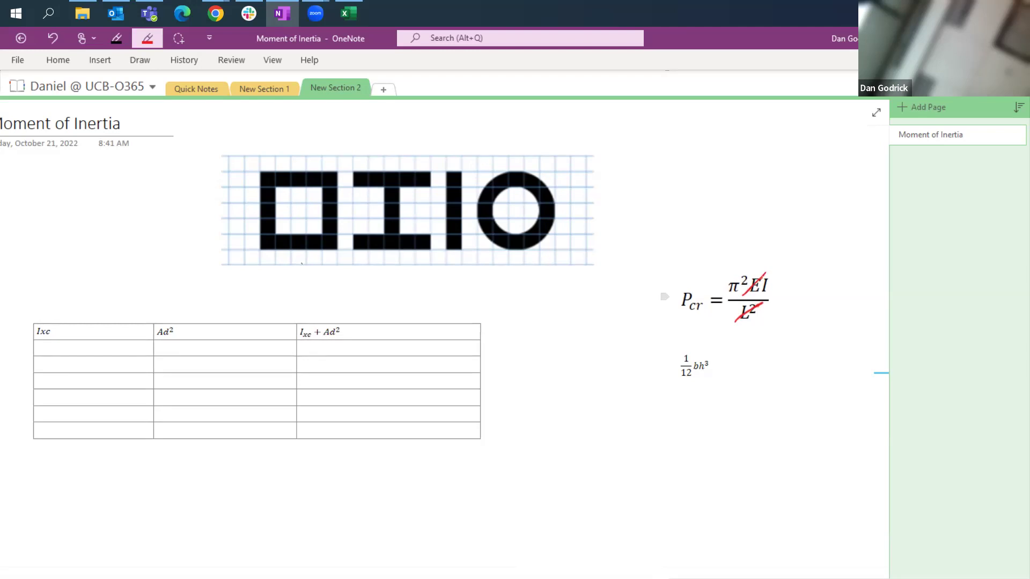
left_click_drag(722, 303, 749, 273)
mouse_move(754, 271)
left_mouse_down()
mouse_move(751, 302)
mouse_move(786, 266)
left_mouse_up()
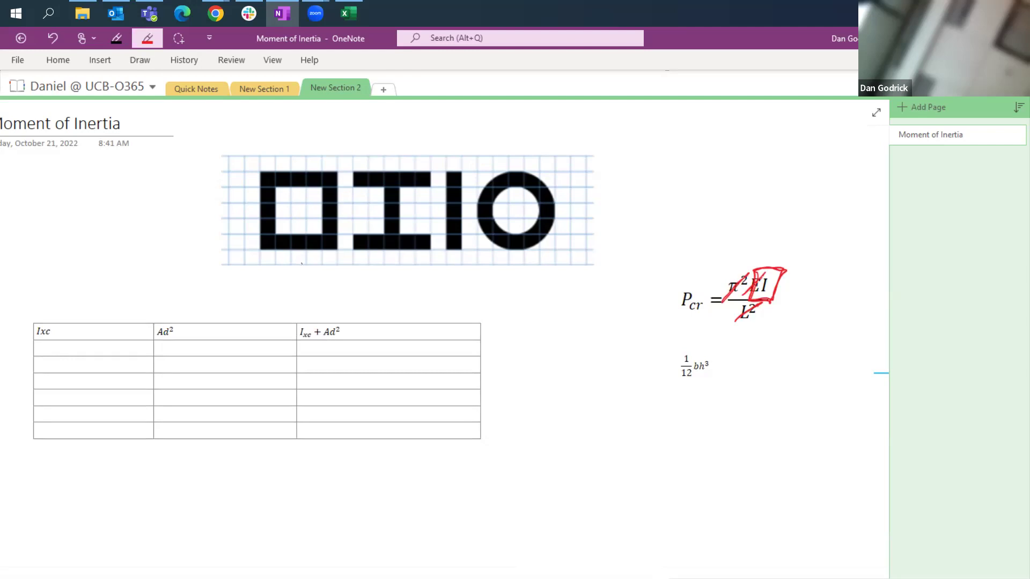
- Draw red vertical and horizontal centre axes through all four cross-sections, and add red arrows pointing at the hollow square and the ring
left_click(116, 38)
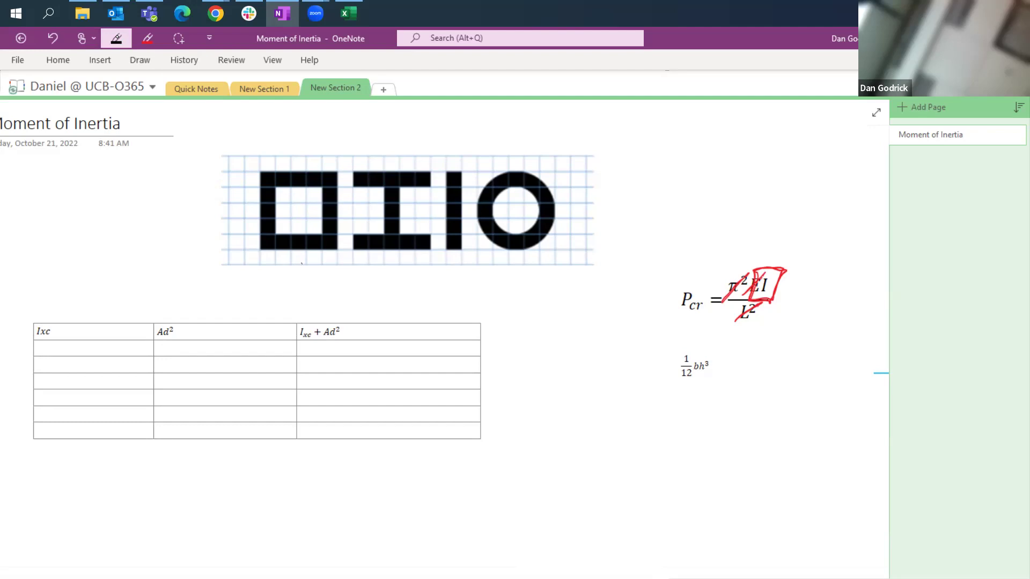
left_click(148, 38)
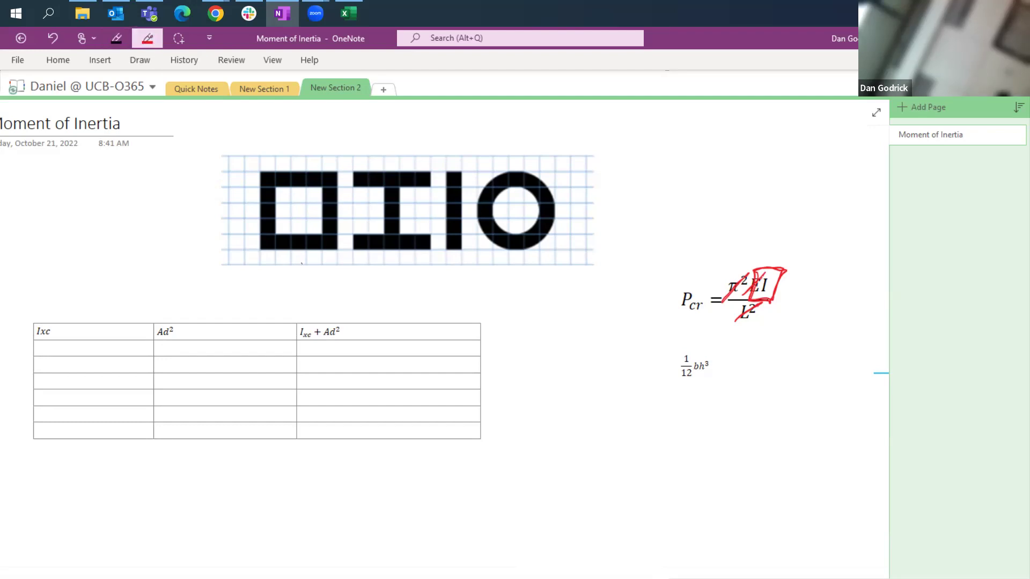
left_click_drag(470, 207, 432, 209)
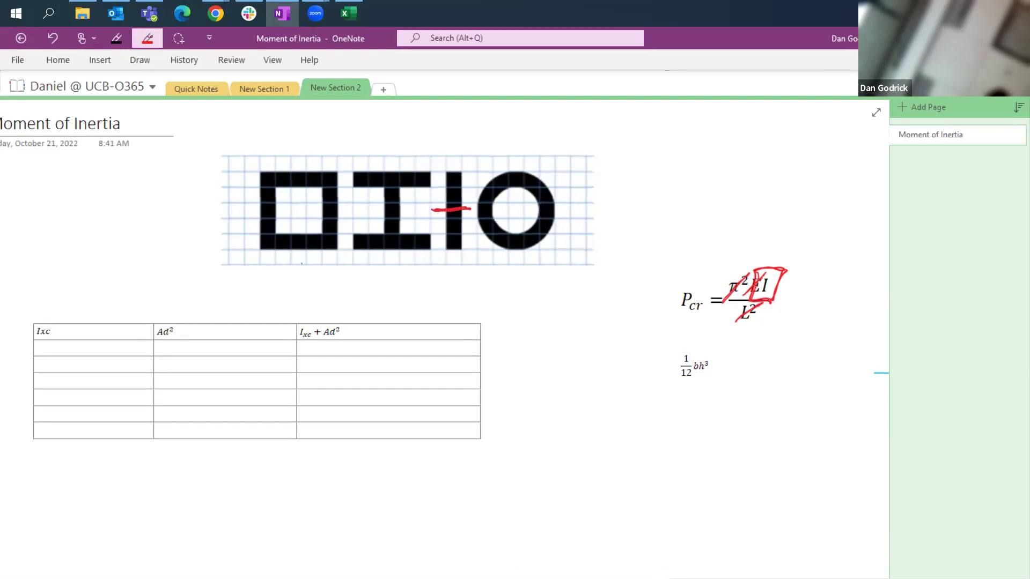
left_click_drag(456, 157, 457, 259)
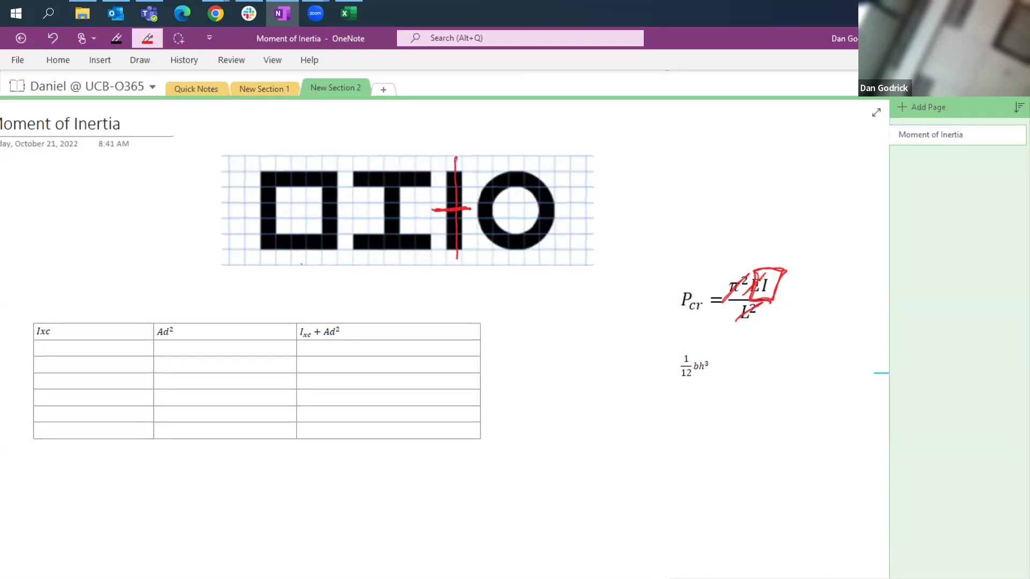
left_click_drag(392, 159, 395, 263)
left_click_drag(353, 213, 421, 213)
left_click_drag(301, 151, 302, 268)
left_click_drag(238, 211, 354, 209)
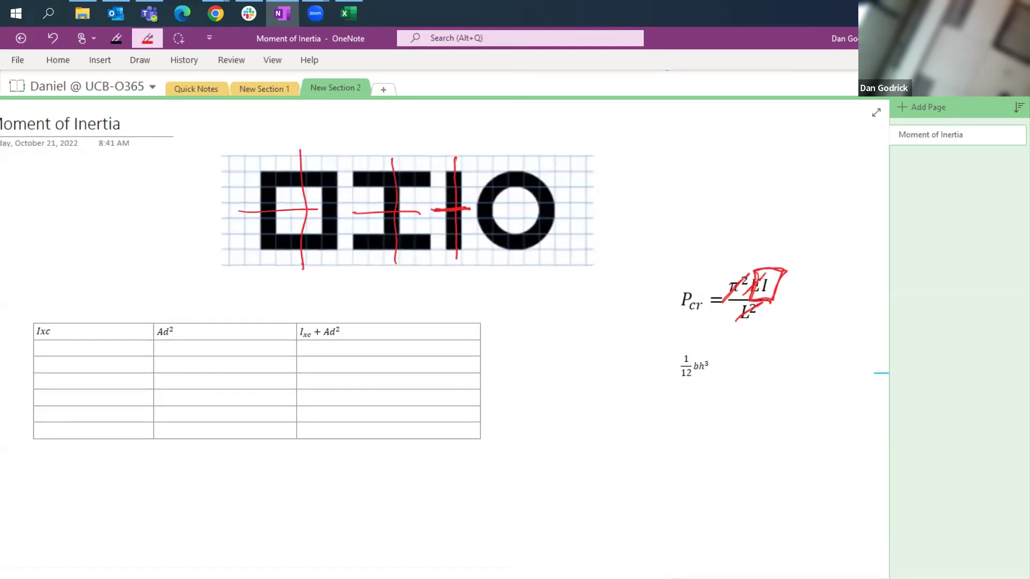
left_click_drag(514, 152, 510, 256)
left_click_drag(470, 209, 566, 208)
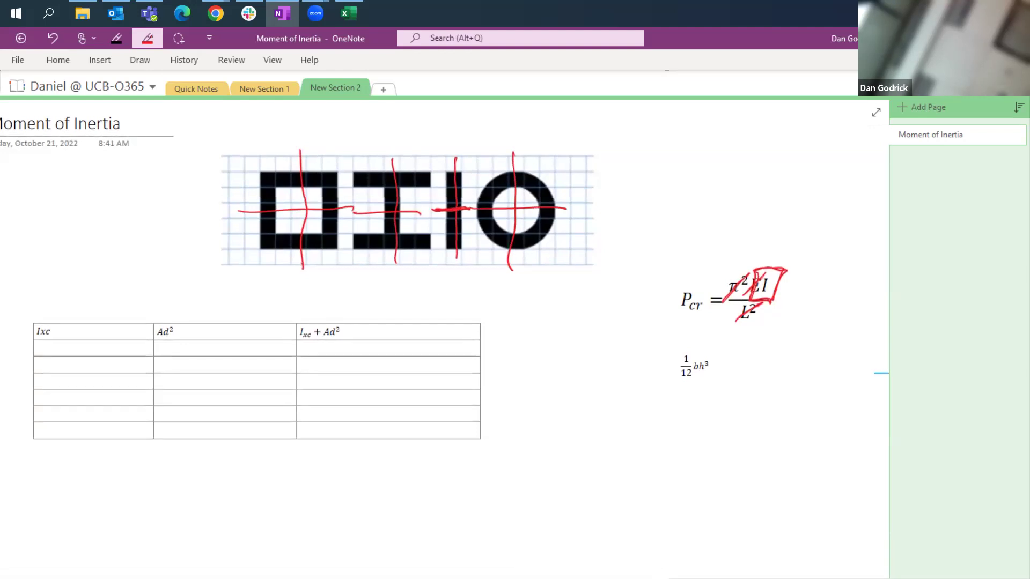
left_click_drag(218, 263, 259, 241)
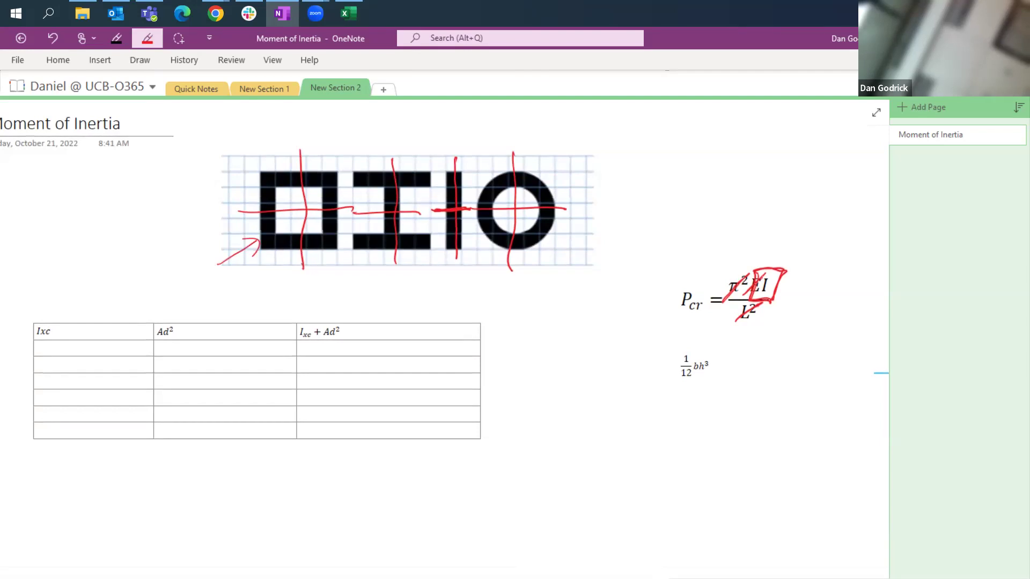
mouse_move(476, 288)
left_mouse_down()
mouse_move(490, 248)
mouse_move(494, 261)
left_mouse_up()
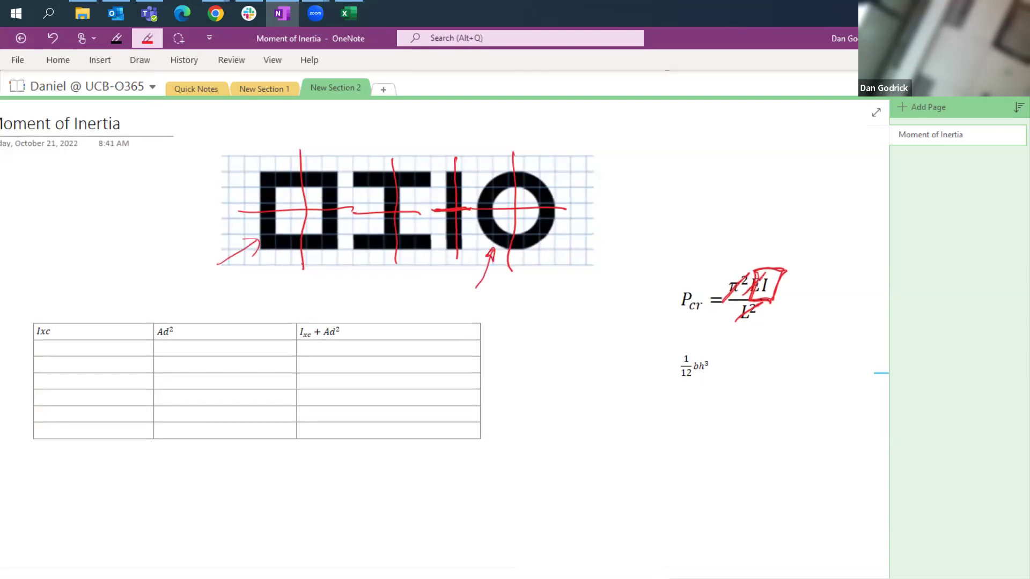
- Erase the red axes and arrows from the four cross-sections
left_click_drag(304, 211, 236, 253)
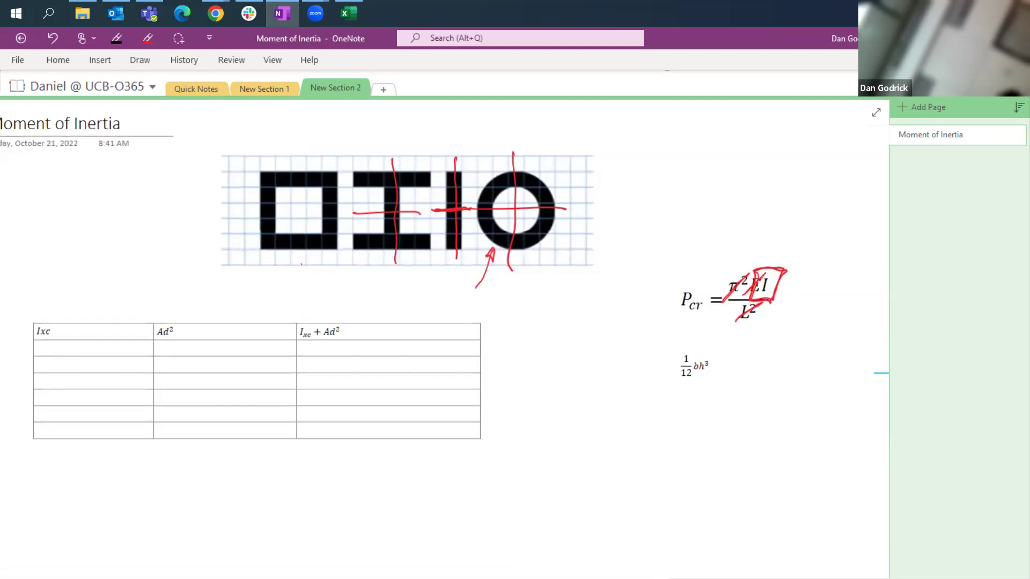
left_click_drag(515, 208, 486, 268)
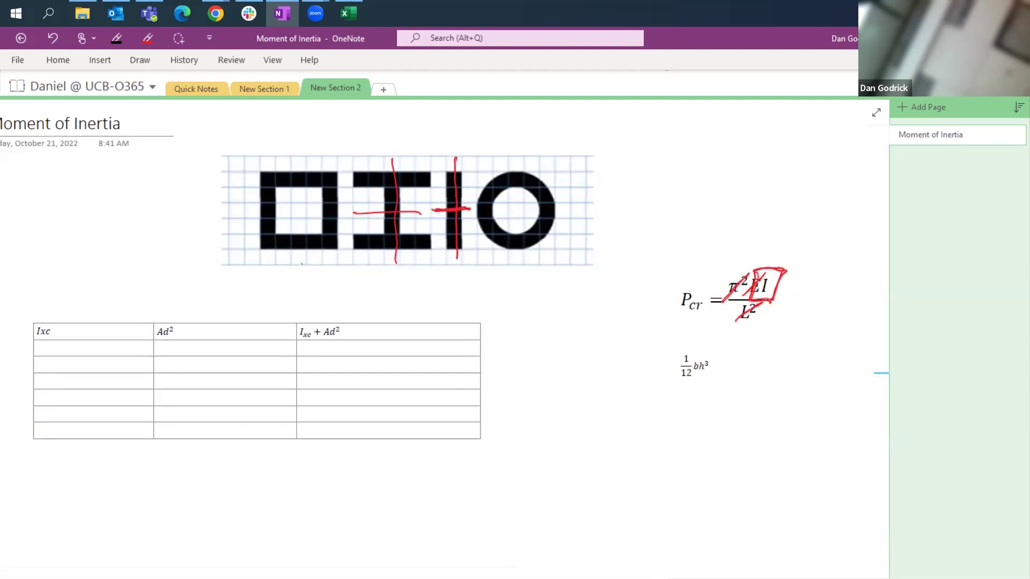
left_click_drag(396, 213, 457, 209)
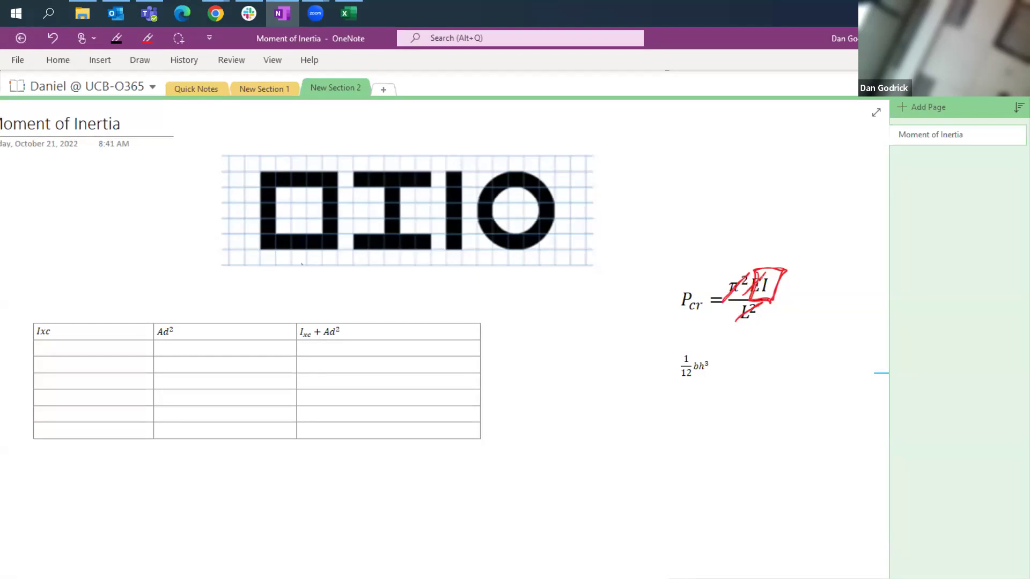
- Handwrite "Buckling → Lowest I" in black ink above the critical load formula and outline "Lowest I"
left_click(122, 35)
left_click_drag(630, 137, 661, 150)
left_click_drag(670, 143, 666, 151)
mouse_move(676, 136)
left_mouse_down()
mouse_move(707, 143)
mouse_move(706, 160)
mouse_move(747, 136)
mouse_move(802, 131)
left_mouse_up()
left_click_drag(809, 126, 813, 134)
mouse_move(832, 122)
left_mouse_down()
mouse_move(830, 133)
mouse_move(841, 120)
left_mouse_up()
left_click_drag(786, 141, 805, 141)
left_click_drag(795, 141, 795, 156)
left_click_drag(786, 156, 811, 161)
left_click_drag(853, 107, 847, 129)
mouse_move(759, 121)
left_mouse_down()
mouse_move(851, 109)
mouse_move(755, 149)
left_mouse_up()
left_click_drag(819, 142, 822, 165)
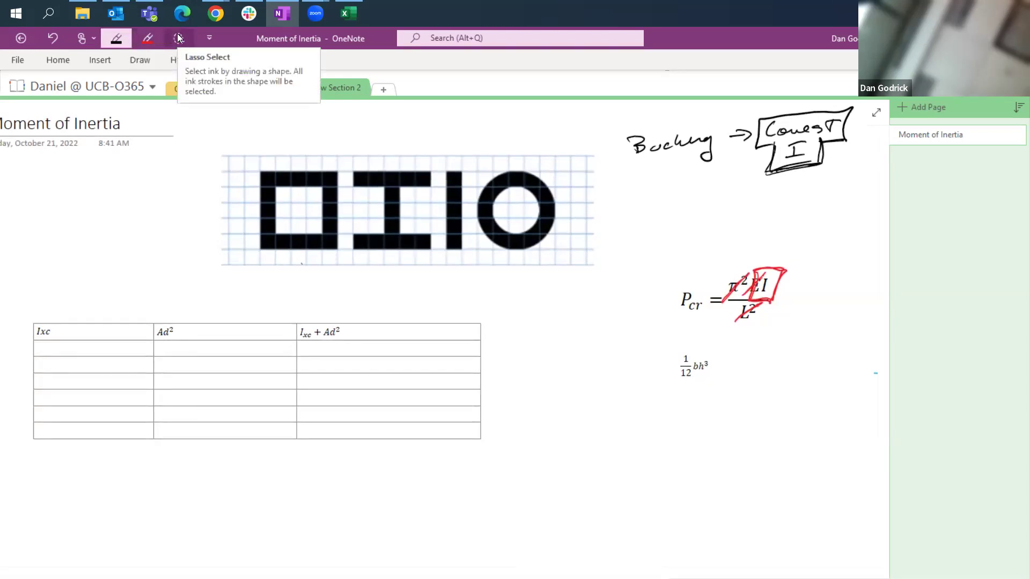
- Mark the solid vertical bar with a black arrow beneath it and a horizontal axis through its middle
mouse_move(452, 258)
left_mouse_down()
mouse_move(457, 275)
mouse_move(459, 262)
left_mouse_up()
left_click_drag(679, 381, 704, 347)
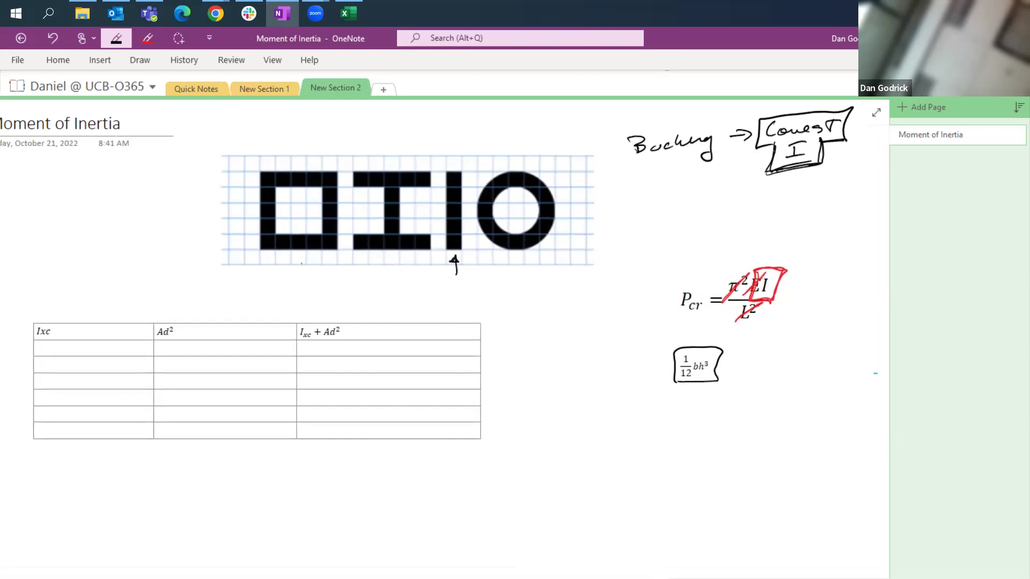
key("ctrl+z")
left_click_drag(432, 213, 467, 212)
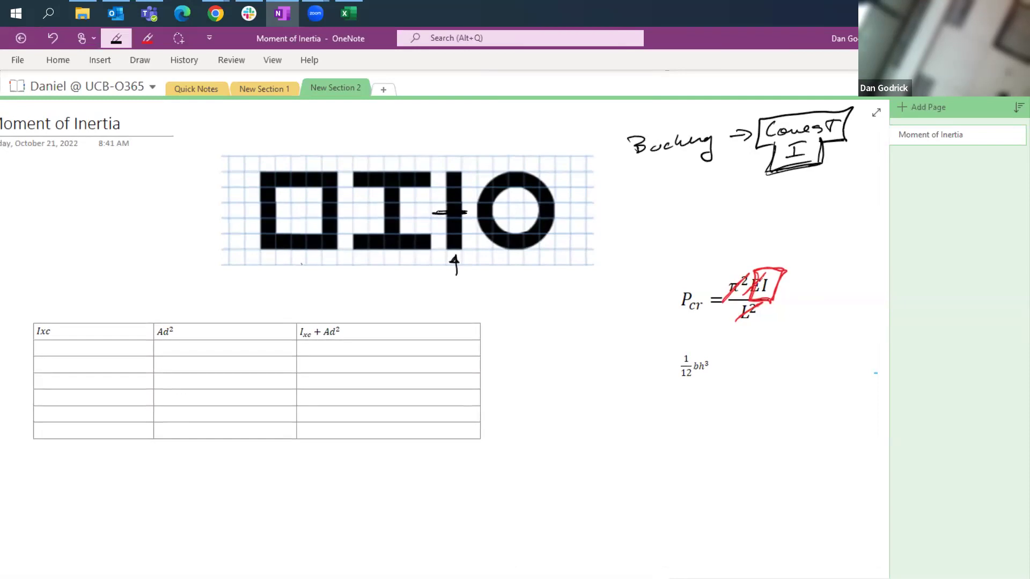
- Handwrite the bar's calculation I = 1/12 (1)(5)³ = 10.42 below the ring in black ink
left_click_drag(523, 298, 531, 298)
left_click_drag(524, 305, 550, 301)
left_click_drag(541, 306, 541, 314)
left_click_drag(543, 307, 597, 305)
mouse_move(606, 286)
left_mouse_down()
mouse_move(613, 307)
mouse_move(615, 288)
mouse_move(634, 295)
left_mouse_up()
mouse_move(625, 302)
left_mouse_down()
mouse_move(647, 282)
mouse_move(656, 287)
left_mouse_up()
left_click_drag(659, 276, 664, 283)
left_click_drag(667, 278, 676, 281)
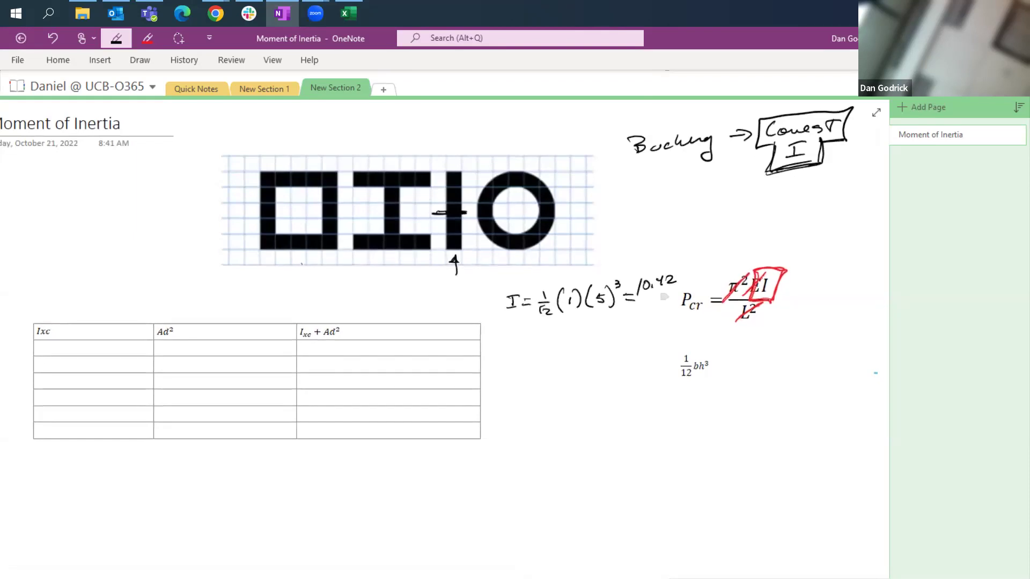
- Replace the bar's horizontal axis with a bold black vertical axis through its centre
left_click_drag(455, 156, 454, 275)
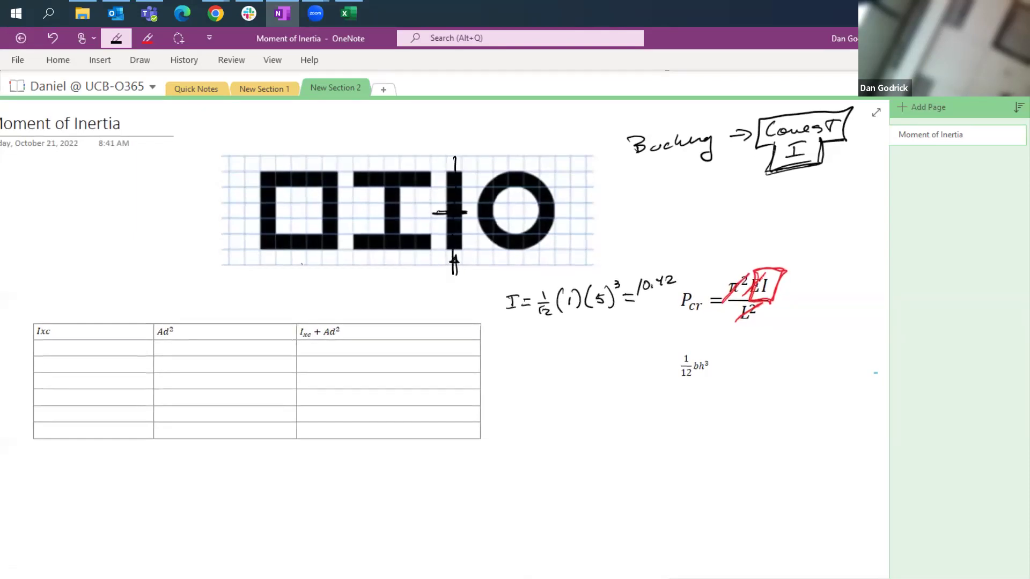
left_click_drag(440, 210, 439, 216)
left_click_drag(456, 156, 454, 272)
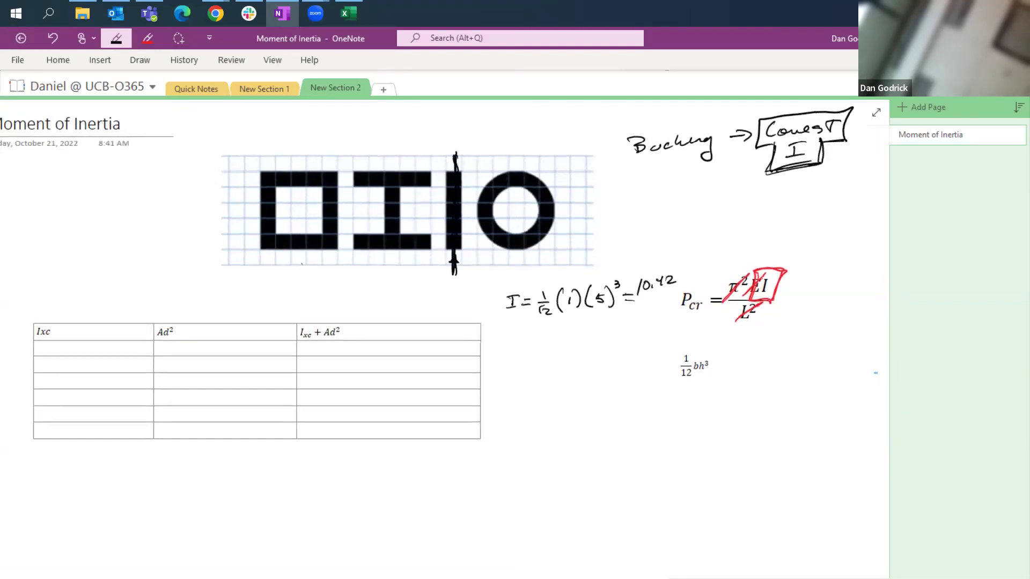
- Handwrite I₂ = 1/12 (5)(1)³ = .42 below the first calculation, double-underline the result and outline the equation
mouse_move(514, 324)
left_mouse_down()
mouse_move(512, 333)
mouse_move(517, 324)
left_mouse_up()
left_click_drag(507, 336, 524, 343)
left_click_drag(528, 333, 551, 336)
mouse_move(543, 342)
left_mouse_down()
mouse_move(552, 349)
mouse_move(573, 338)
left_mouse_up()
left_click_drag(577, 323, 587, 343)
mouse_move(596, 326)
left_mouse_down()
mouse_move(608, 341)
mouse_move(613, 327)
mouse_move(654, 332)
mouse_move(675, 313)
left_mouse_up()
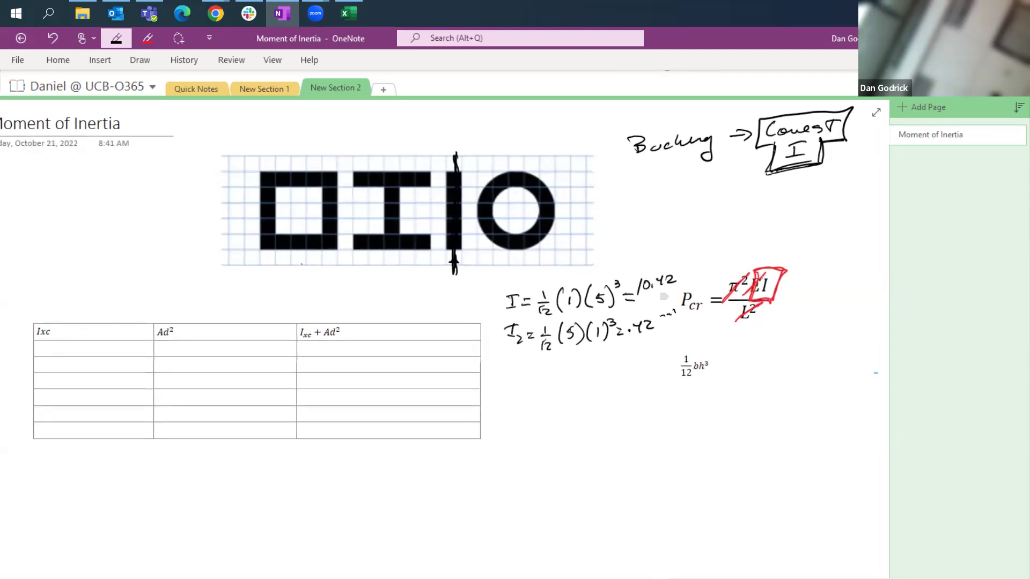
left_click_drag(624, 336, 662, 333)
mouse_move(626, 341)
left_mouse_down()
mouse_move(664, 339)
mouse_move(573, 349)
mouse_move(524, 312)
mouse_move(653, 310)
mouse_move(662, 322)
left_mouse_up()
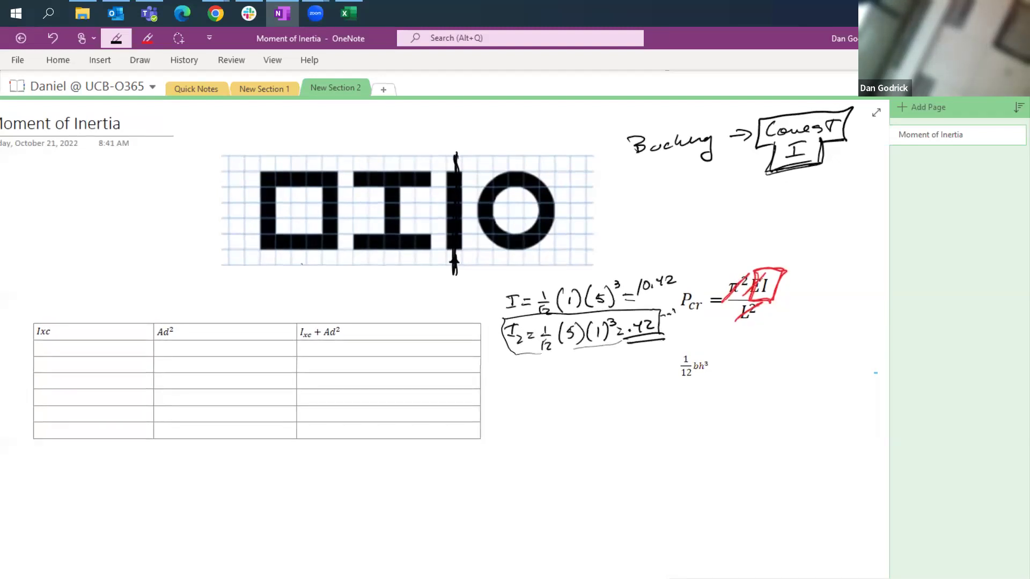
- Erase the black vertical axis and arrow from the solid bar
left_click(456, 162)
left_click(454, 264)
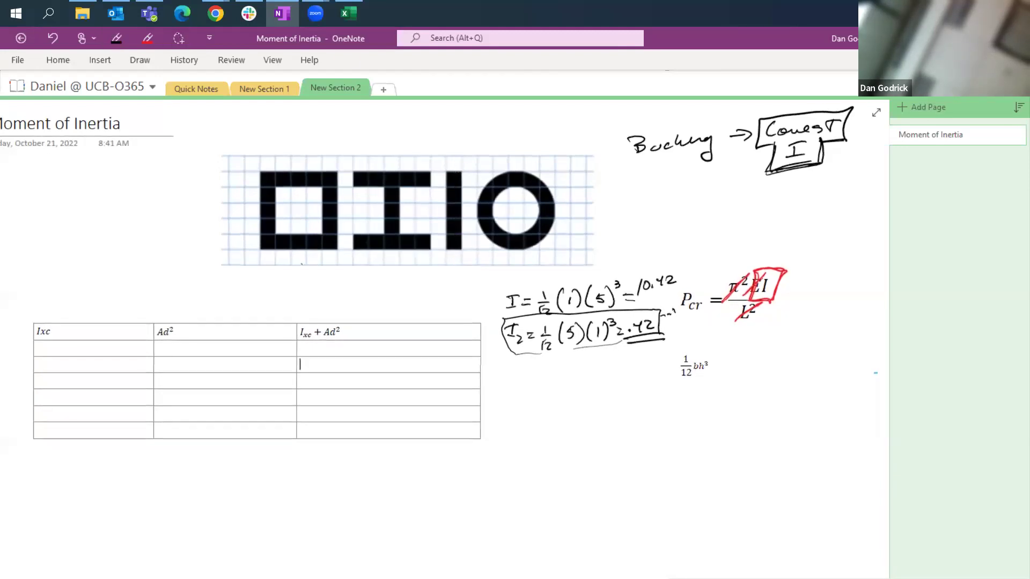
left_click(117, 38)
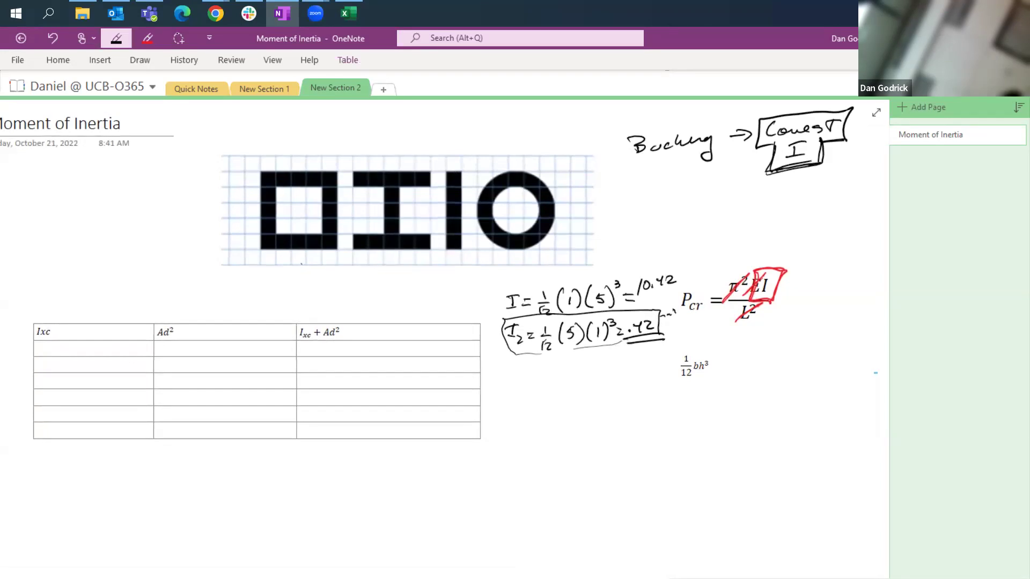
- Draw red horizontal axes through the hollow square and I-shape, and circle their top and bottom pieces and the I-shape's web
left_click(154, 39)
left_click(147, 38)
left_click_drag(242, 213, 433, 212)
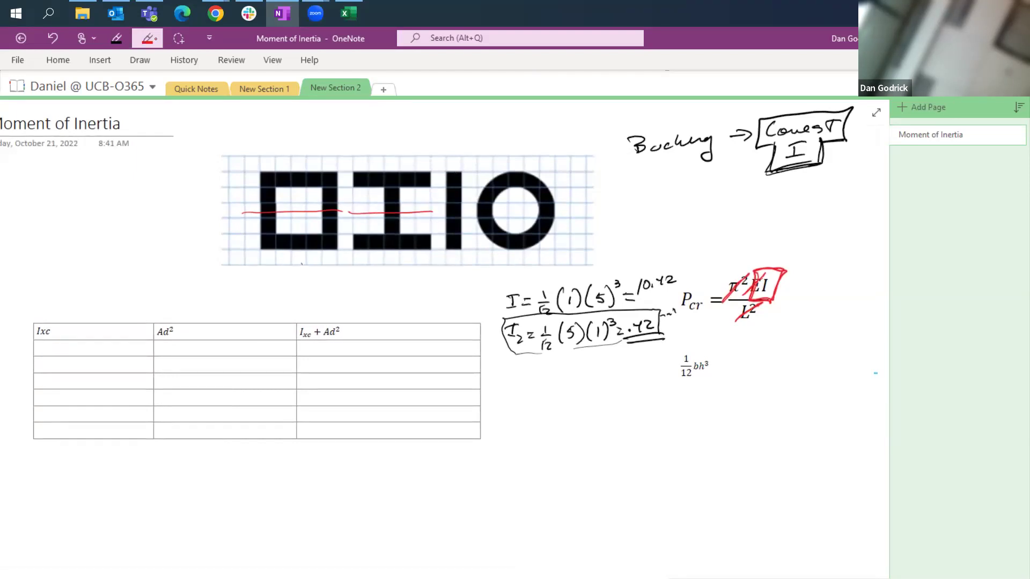
mouse_move(354, 190)
left_mouse_down()
mouse_move(393, 191)
mouse_move(359, 175)
left_mouse_up()
mouse_move(366, 229)
left_mouse_down()
mouse_move(429, 248)
mouse_move(370, 231)
left_mouse_up()
mouse_move(259, 237)
left_mouse_down()
mouse_move(309, 234)
mouse_move(288, 233)
left_mouse_up()
mouse_move(252, 190)
left_mouse_down()
mouse_move(315, 188)
mouse_move(252, 175)
mouse_move(269, 186)
left_mouse_up()
mouse_move(385, 189)
left_mouse_down()
mouse_move(402, 236)
mouse_move(398, 189)
left_mouse_up()
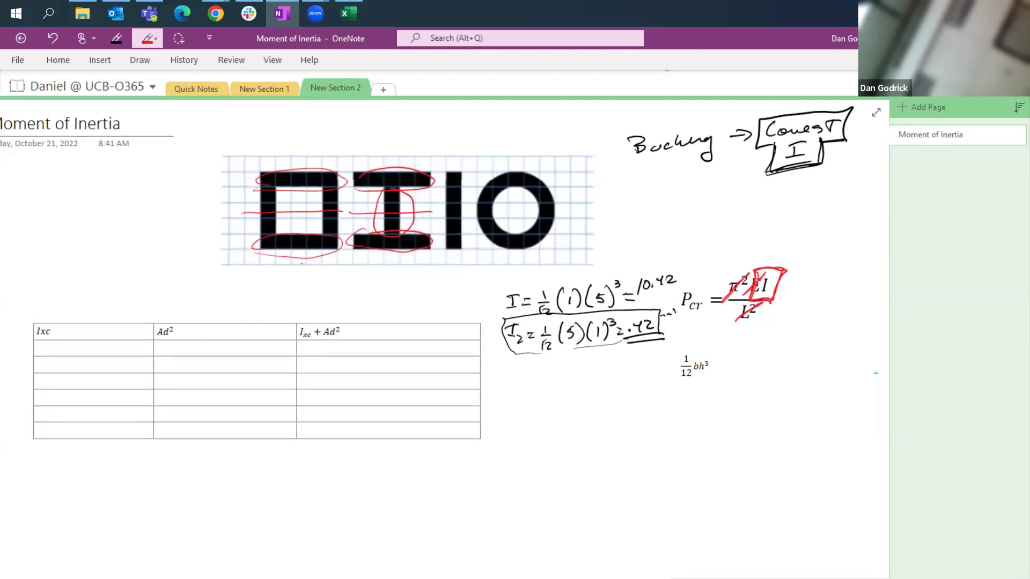
- Mark the hollow square's vertical sides and erase the red marks from both shapes
left_click_drag(259, 189, 252, 236)
left_click_drag(283, 214, 280, 232)
left_click_drag(270, 189, 277, 236)
left_click_drag(324, 185, 314, 225)
- Draw red vertical axes through the hollow square and I-shape, and circle the rectangular pieces that make up each shape
left_click(160, 44)
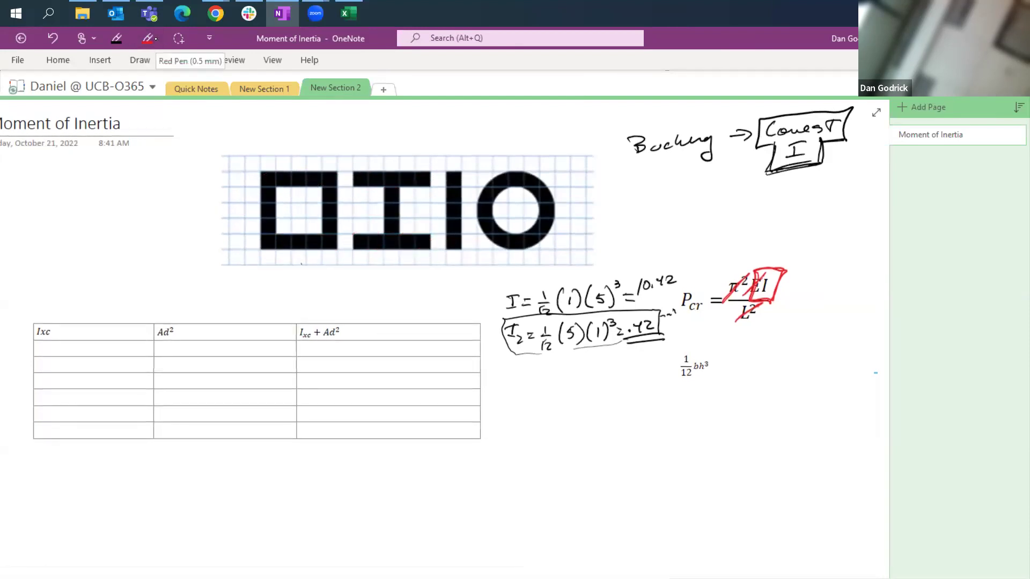
scroll(498, 332, "down", 3)
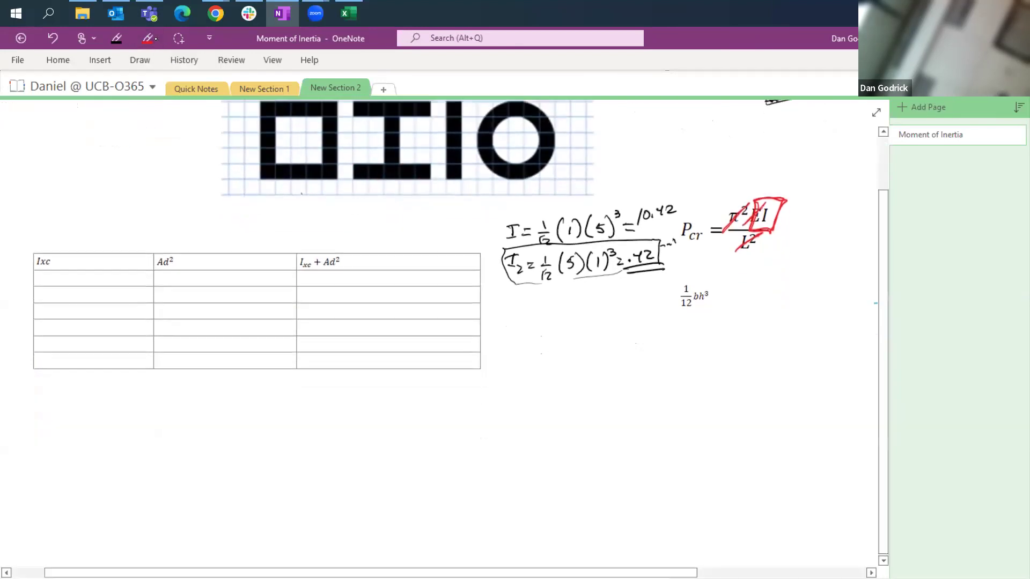
scroll(499, 333, "up", 3)
scroll(446, 333, "down", 3)
scroll(446, 332, "up", 3)
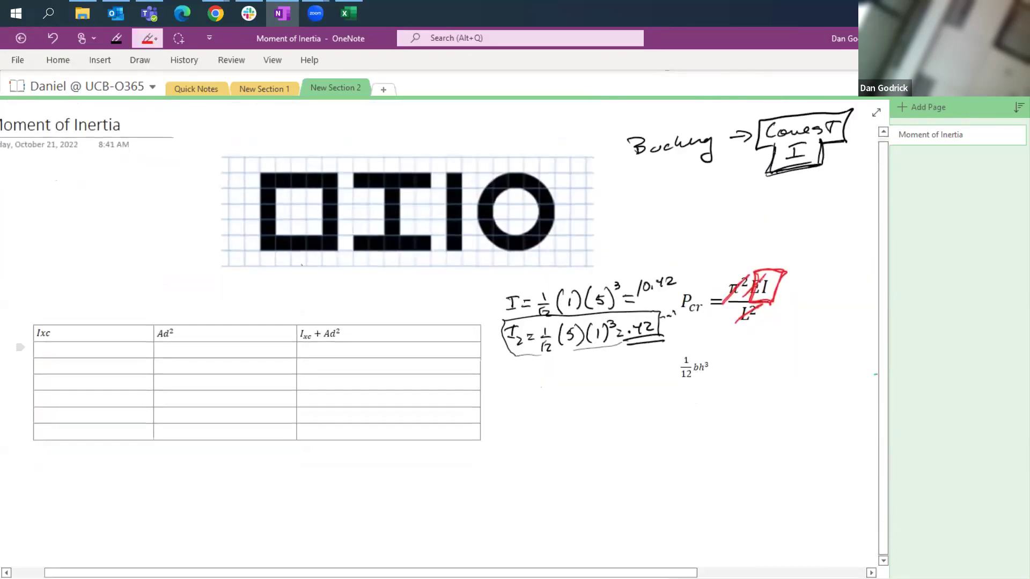
left_click_drag(394, 157, 395, 280)
left_click_drag(299, 154, 308, 281)
mouse_move(324, 192)
left_mouse_down()
mouse_move(266, 191)
mouse_move(312, 170)
mouse_move(386, 186)
mouse_move(455, 184)
mouse_move(364, 187)
left_mouse_up()
mouse_move(298, 234)
left_mouse_down()
mouse_move(322, 251)
mouse_move(291, 239)
left_mouse_up()
mouse_move(437, 253)
left_mouse_down()
mouse_move(376, 248)
mouse_move(440, 236)
left_mouse_up()
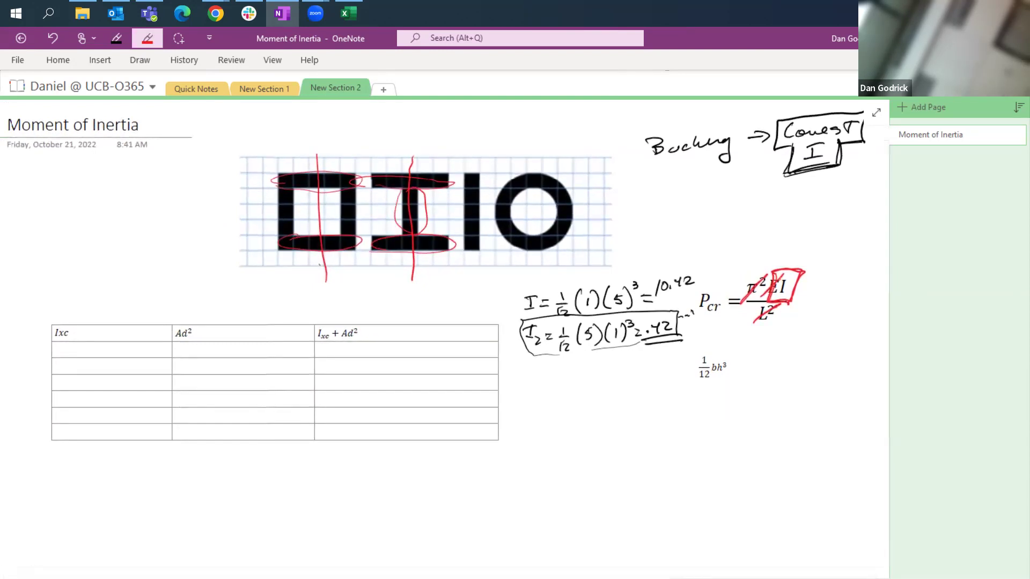
mouse_move(341, 186)
left_mouse_down()
mouse_move(332, 220)
mouse_move(342, 190)
mouse_move(284, 230)
mouse_move(282, 189)
left_mouse_up()
- Handwrite the formula I = Ixc + Ad² in black ink above the cross-section drawings
left_click(117, 38)
left_click_drag(435, 117, 451, 116)
mouse_move(442, 118)
left_mouse_down()
mouse_move(441, 133)
mouse_move(462, 127)
left_mouse_up()
left_click_drag(468, 118, 483, 128)
left_click_drag(482, 123, 477, 128)
left_click_drag(490, 123, 506, 120)
left_click_drag(501, 116, 500, 125)
left_click_drag(504, 124, 528, 124)
left_click_drag(530, 113, 535, 117)
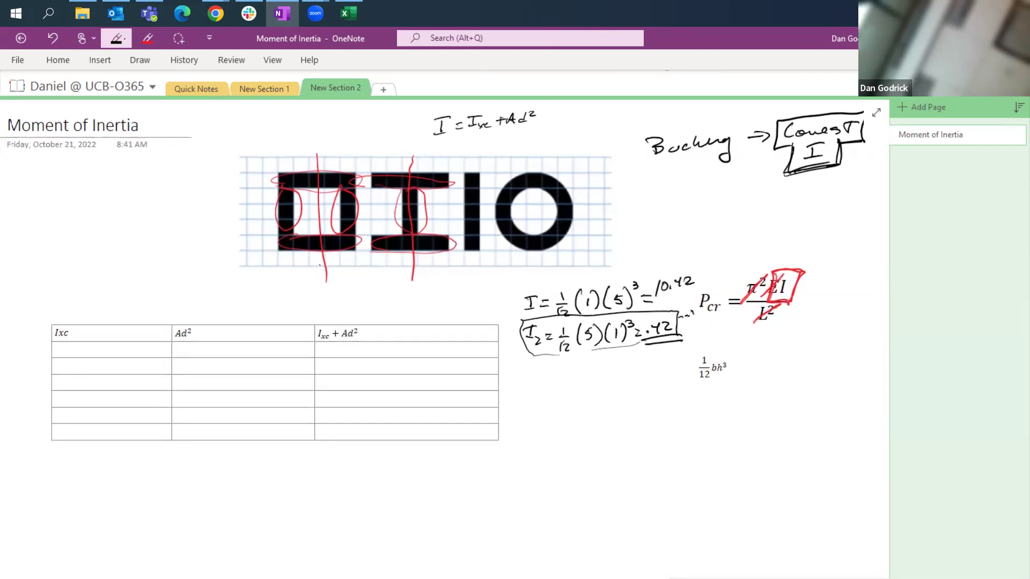
- Draw a double-headed black arrow between the hollow square's vertical sides, and erase all ink marks over the square and I-shape
mouse_move(299, 227)
left_mouse_down()
mouse_move(339, 212)
mouse_move(311, 226)
left_mouse_up()
left_click_drag(327, 209, 335, 216)
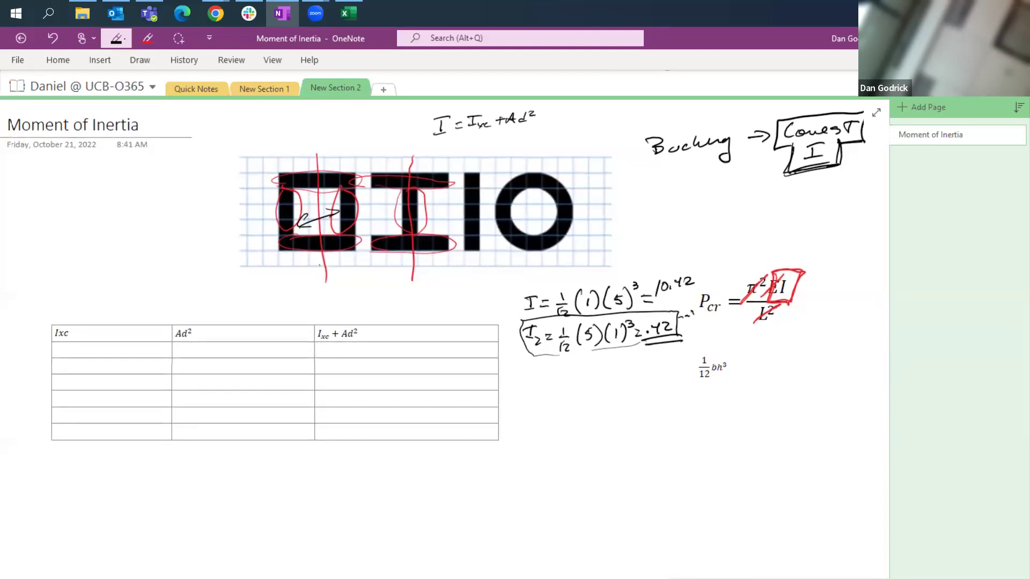
mouse_move(447, 184)
left_mouse_down()
mouse_move(294, 214)
mouse_move(376, 244)
mouse_move(424, 215)
left_mouse_up()
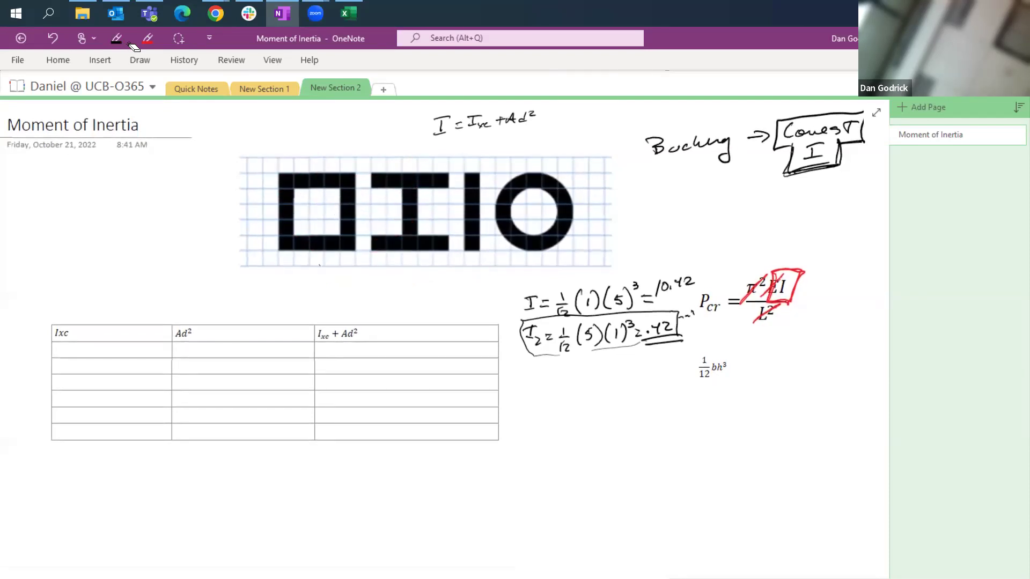
left_click(116, 38)
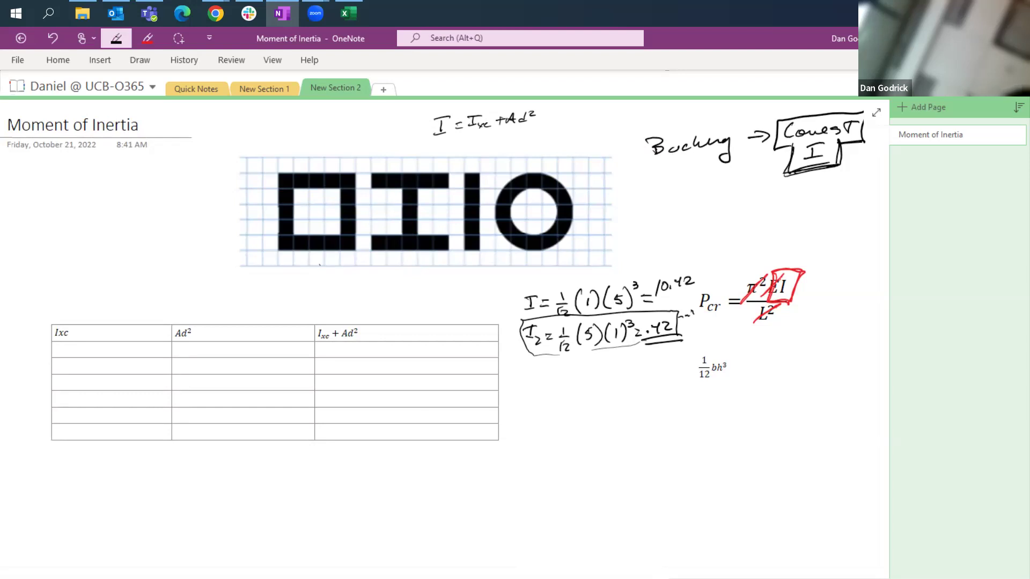
- Outline the hollow square in black ink and hatch its inner opening
left_click_drag(277, 175, 350, 251)
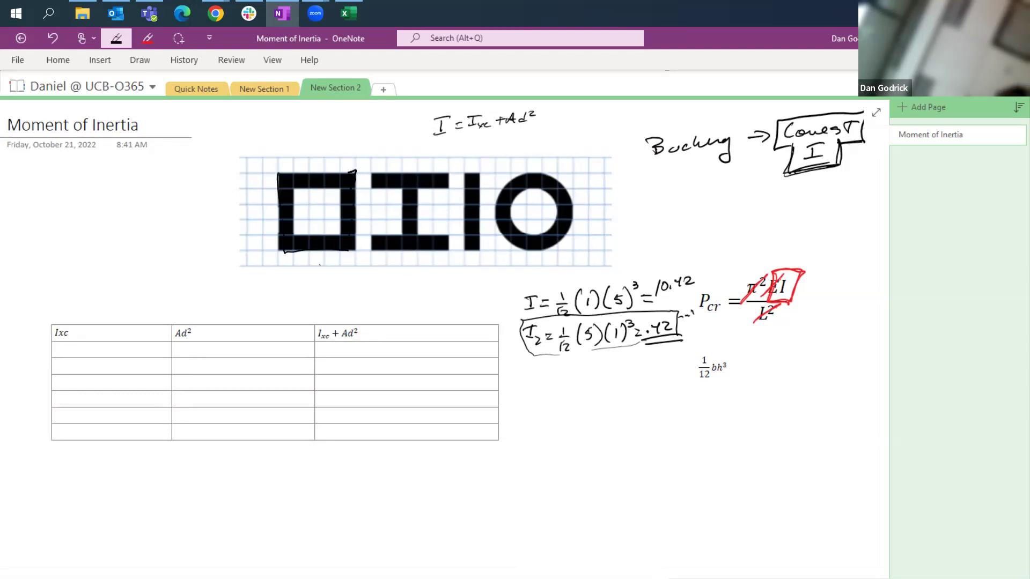
left_click_drag(294, 188, 341, 235)
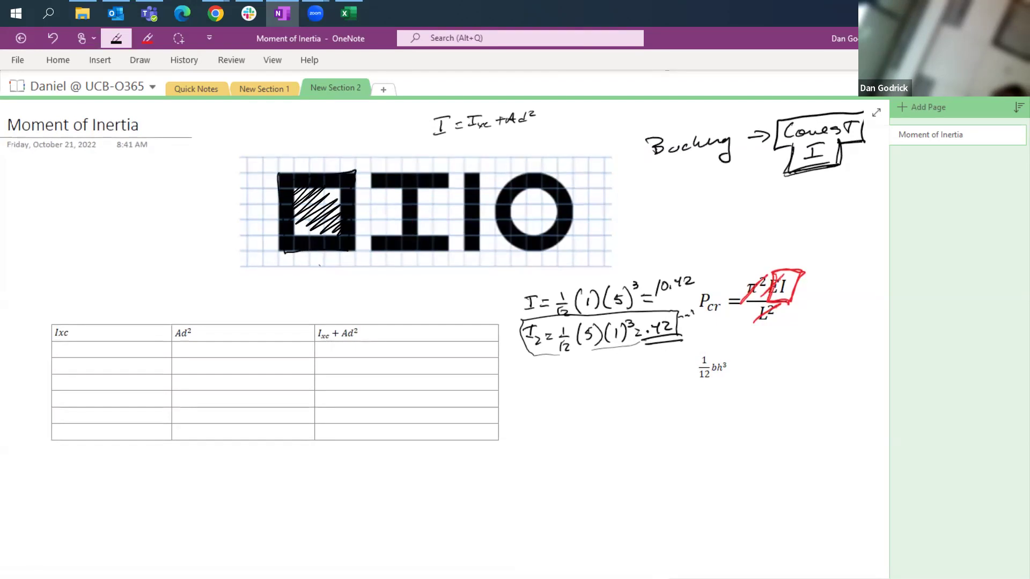
- Handwrite 1/12(5)(5)³ in black ink beside the hollow square, with a minus sign below it for the subtracted term
left_click_drag(51, 175, 63, 192)
left_click_drag(49, 203, 47, 212)
left_click_drag(52, 205, 62, 210)
mouse_move(74, 181)
left_mouse_down()
mouse_move(69, 199)
mouse_move(93, 196)
left_mouse_up()
mouse_move(103, 180)
left_mouse_down()
mouse_move(99, 198)
mouse_move(127, 195)
mouse_move(126, 171)
left_mouse_up()
left_click(554, 490)
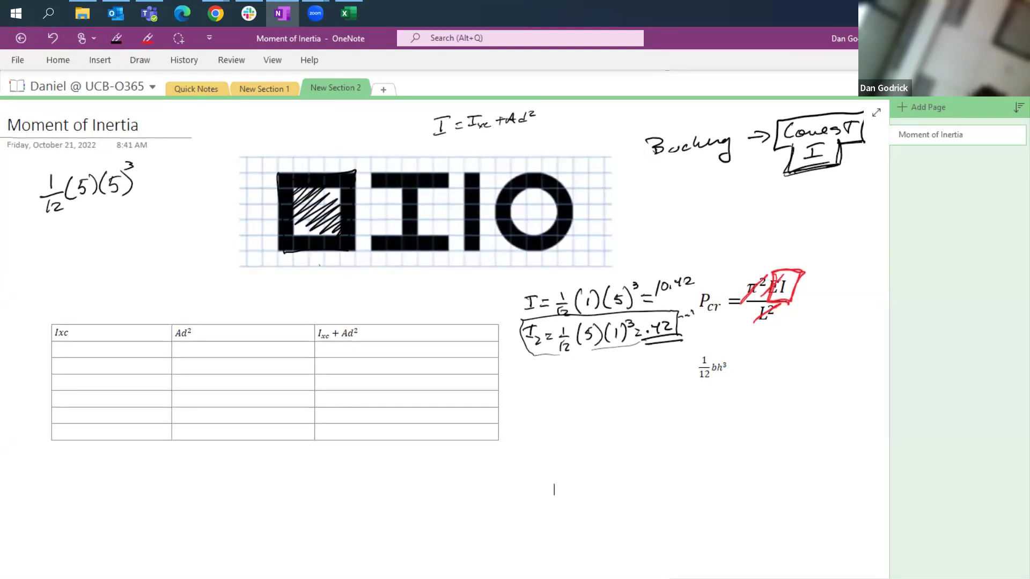
left_click(116, 38)
left_click_drag(29, 235, 38, 233)
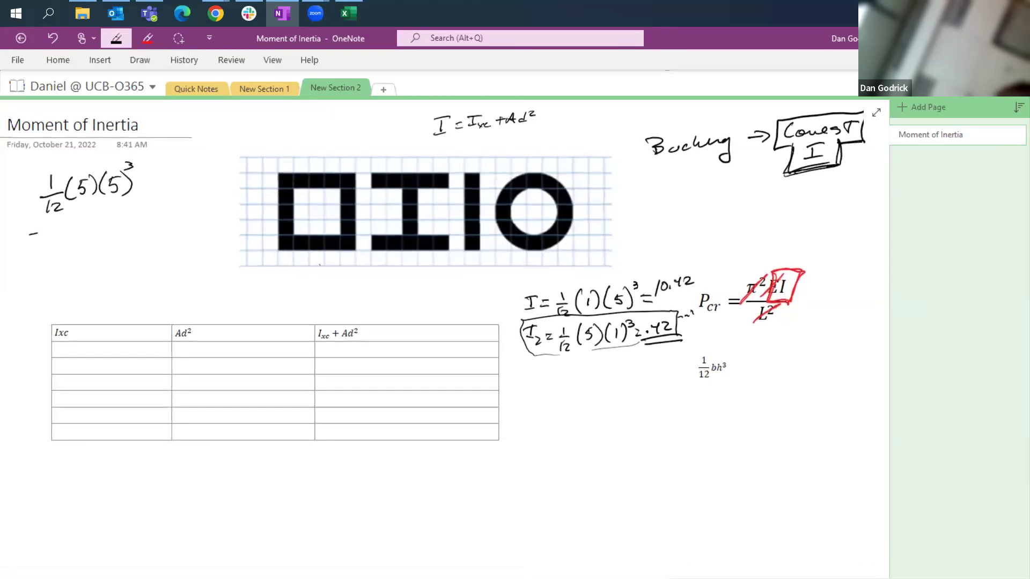
- Hatch the hollow square's inner opening in red ink, and undo the hatching
left_click(148, 38)
left_click_drag(295, 189, 338, 233)
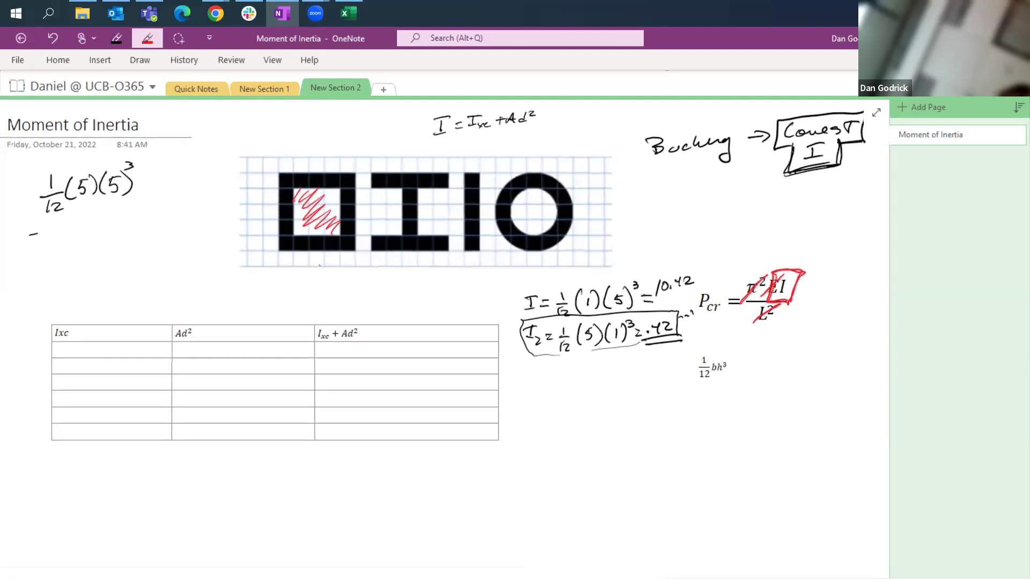
key("ctrl+z")
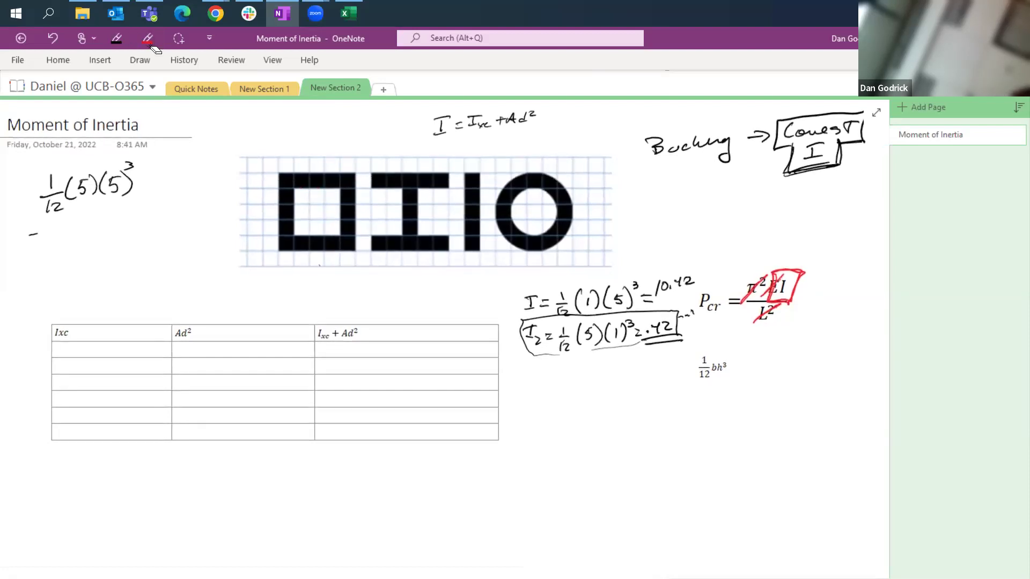
- Handwrite 1/2(3)(3)³ in red ink after the minus sign, and add an equals sign after 1/12(5)(5)³
left_click(148, 38)
left_click_drag(56, 220, 63, 229)
left_click_drag(55, 234, 99, 236)
mouse_move(105, 214)
left_mouse_down()
mouse_move(106, 230)
mouse_move(121, 229)
mouse_move(155, 188)
left_mouse_up()
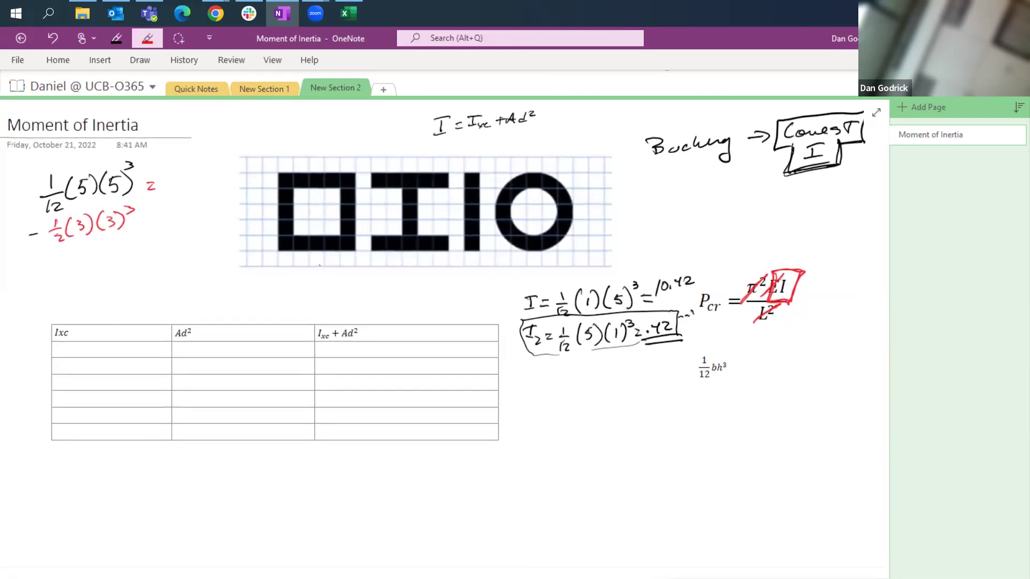
- Handwrite 52.083 as the first term's result, and complete the subtracted term with an equals sign and a fraction corrected to 1/12
mouse_move(179, 165)
left_mouse_down()
mouse_move(171, 180)
mouse_move(205, 164)
mouse_move(230, 168)
left_mouse_up()
left_click(197, 175)
left_click_drag(155, 206, 164, 206)
left_click_drag(157, 211, 165, 211)
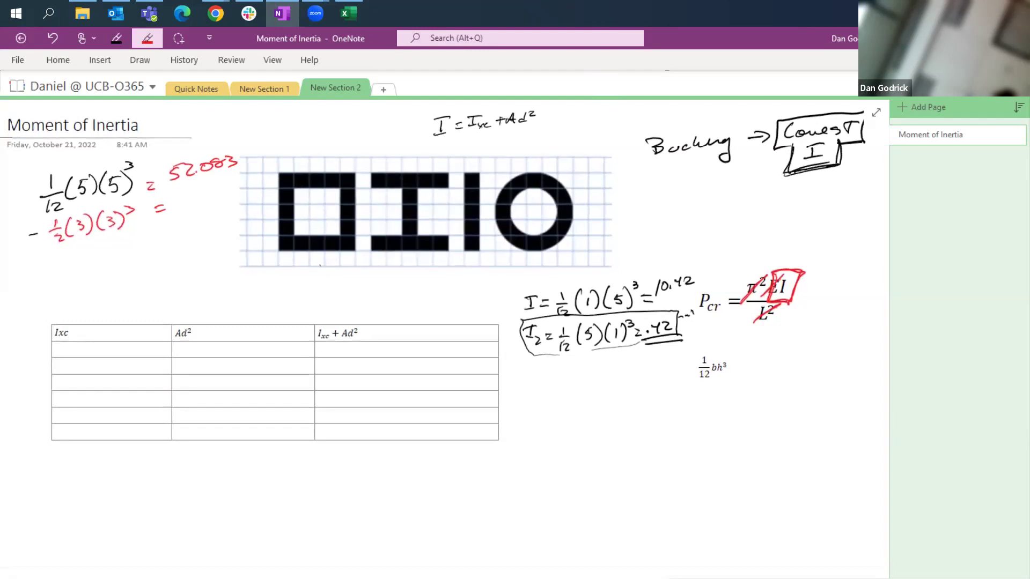
left_click_drag(50, 239, 49, 243)
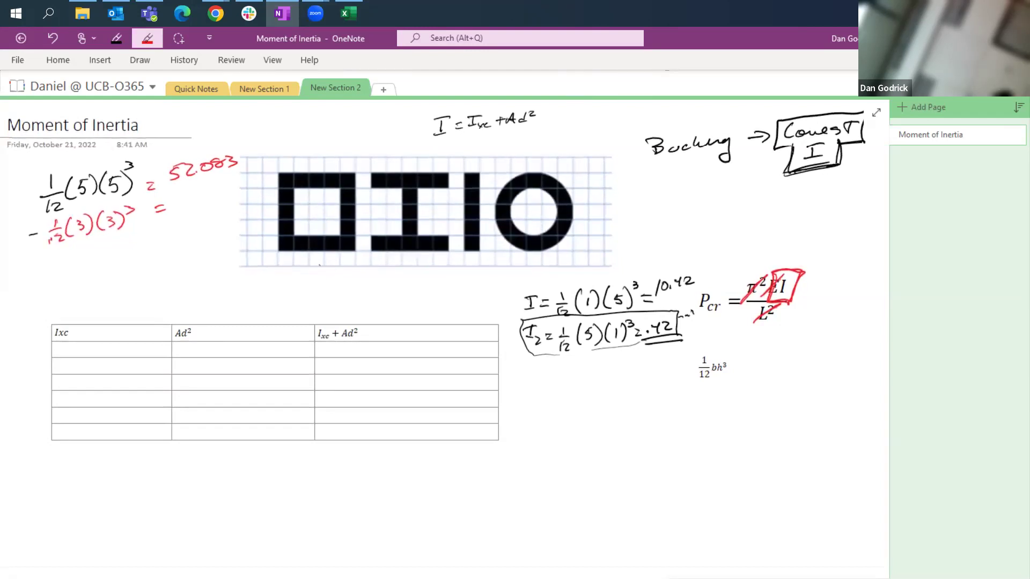
- Handwrite − 6.75 in red ink below 52.083 and draw a subtraction line underneath
left_click(203, 198)
mouse_move(196, 187)
left_mouse_down()
mouse_move(192, 199)
mouse_move(215, 200)
mouse_move(174, 192)
left_mouse_up()
left_click_drag(229, 184, 218, 197)
left_click_drag(152, 226, 234, 208)
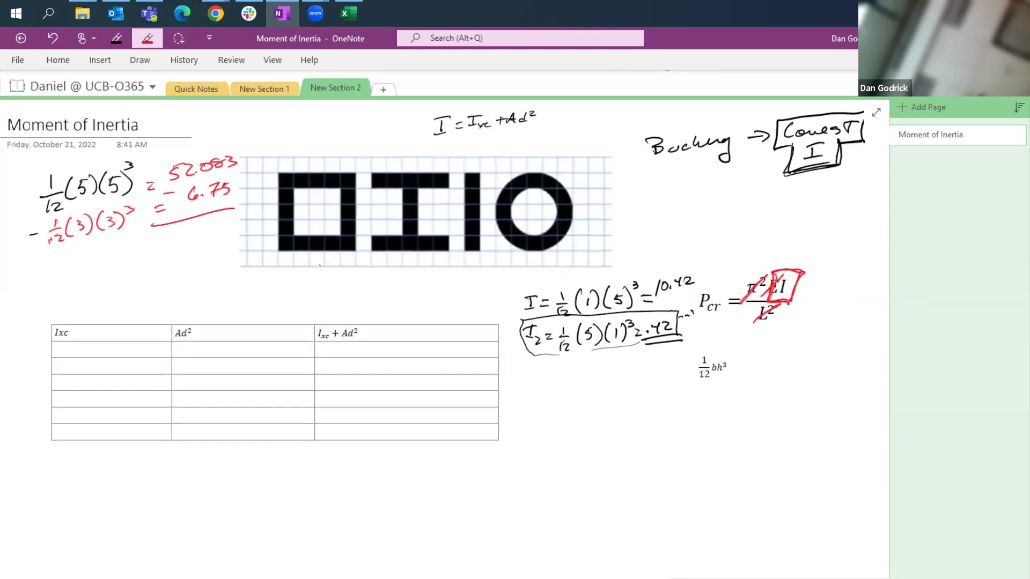